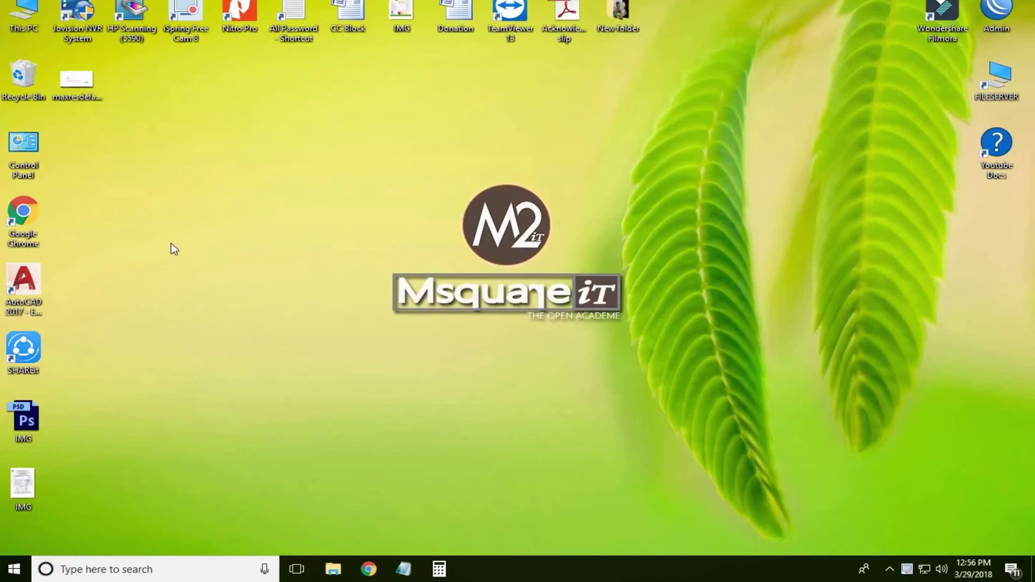
# Step: View the Aw, Snap! error screenshot, close it, and refresh the desktop
pyautogui.doubleClick(77, 81)
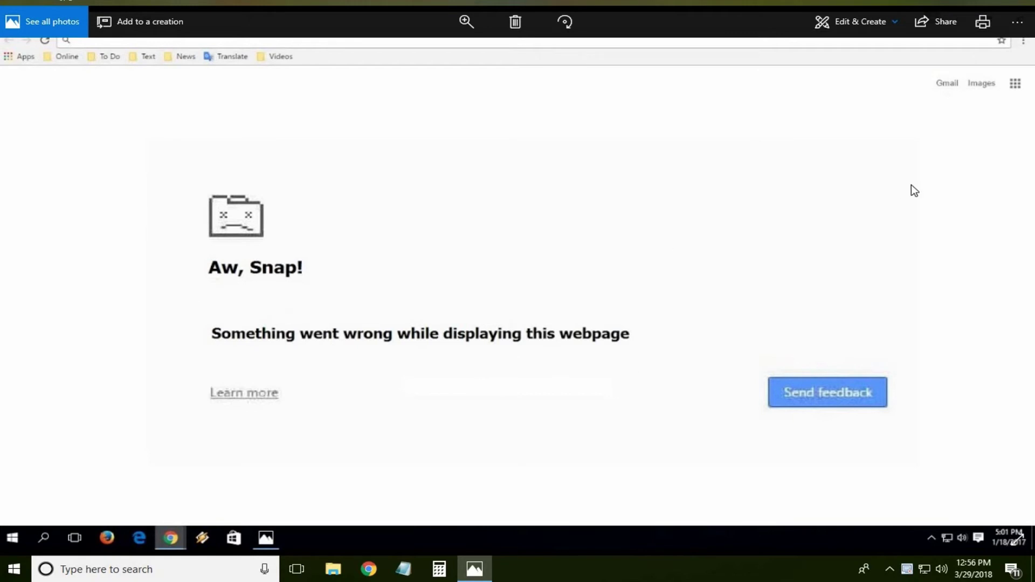
pyautogui.click(1011, 6)
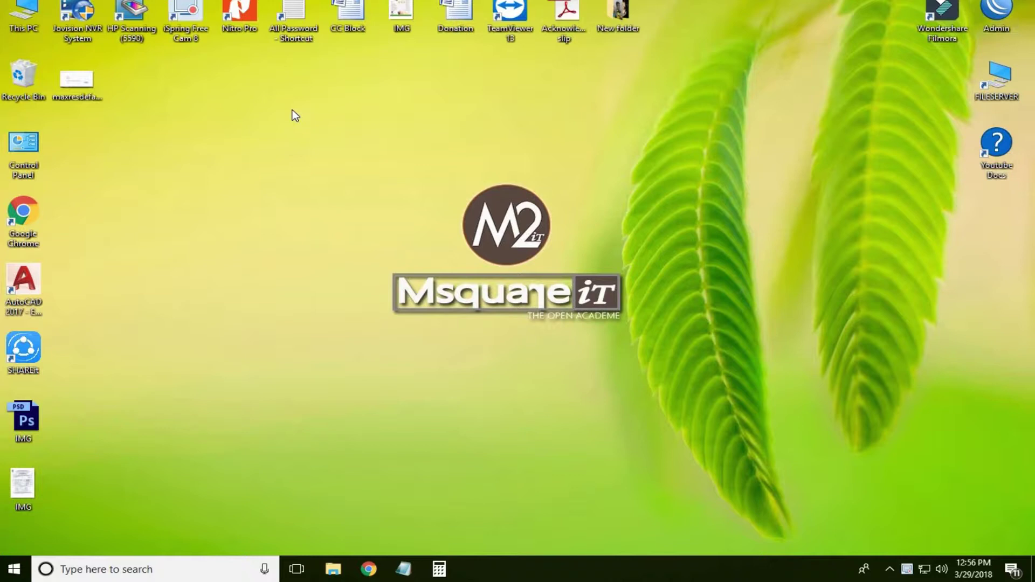
pyautogui.rightClick(292, 121)
pyautogui.click(330, 179)
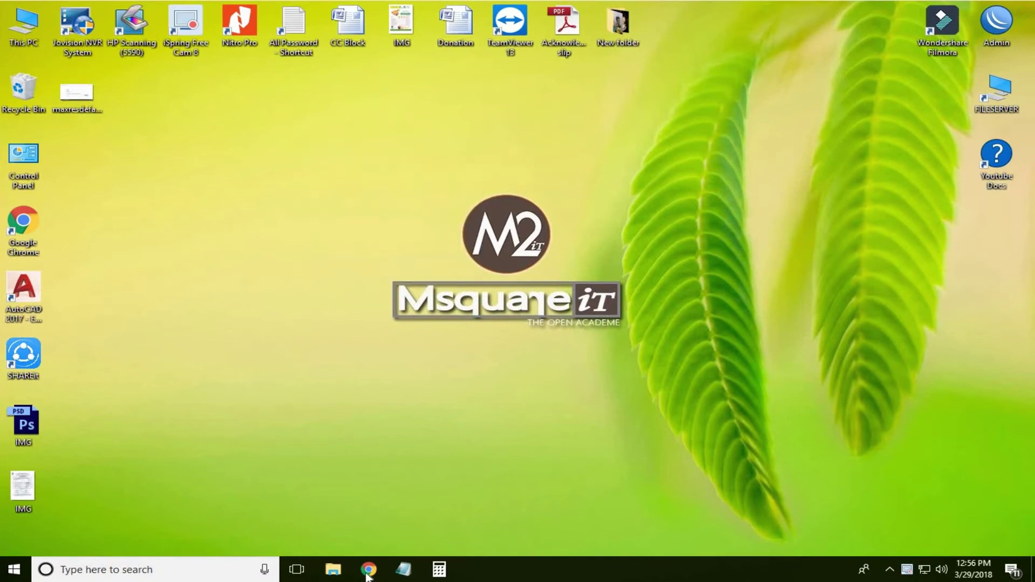
# Step: Launch Chrome from the taskbar and maximize its window to full screen
pyautogui.click(369, 570)
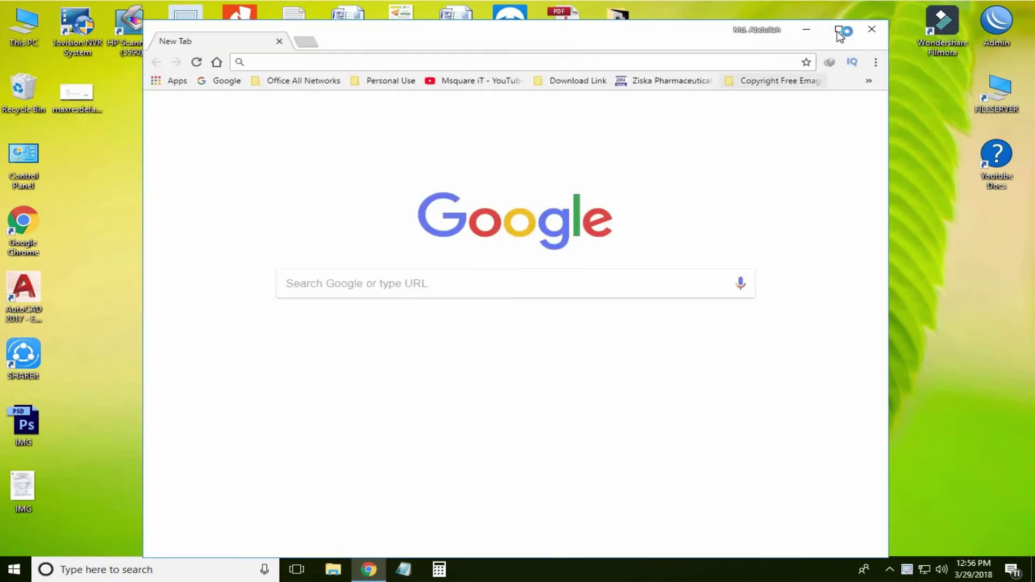
pyautogui.click(839, 29)
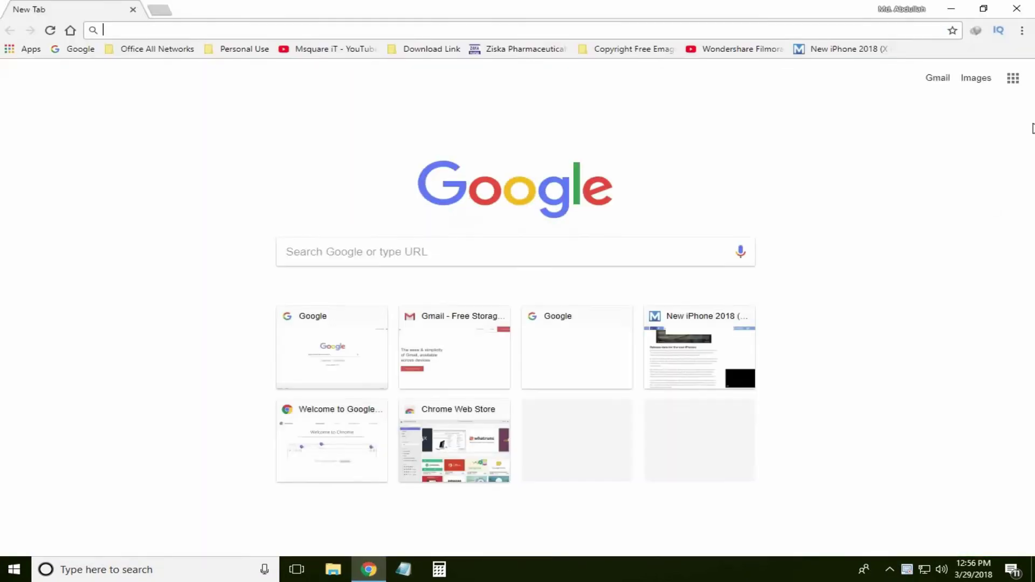
pyautogui.click(1024, 31)
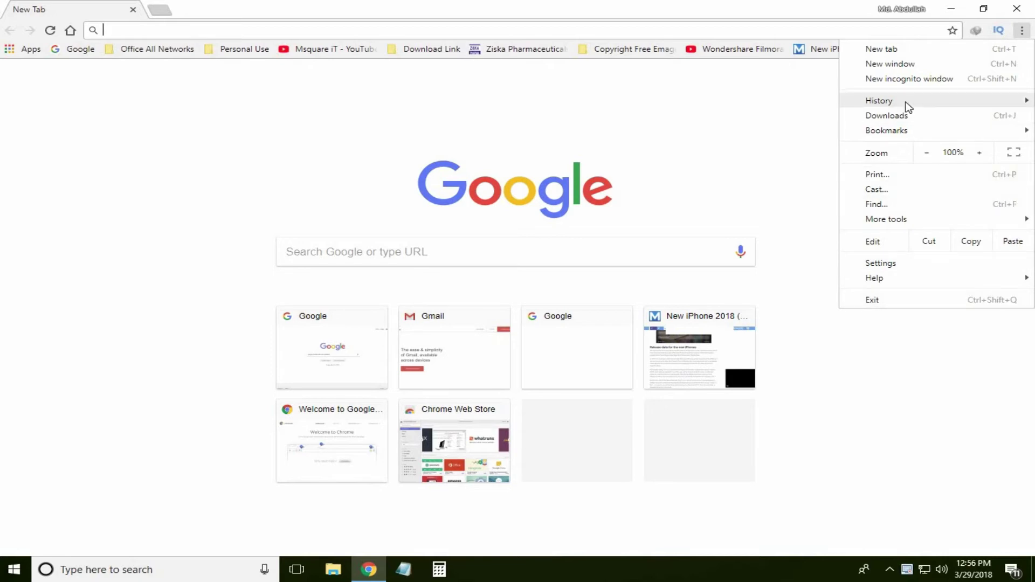
# Step: From the History page, clear browsing data with the time range kept at All time
pyautogui.moveTo(880, 100)
pyautogui.click(379, 100)
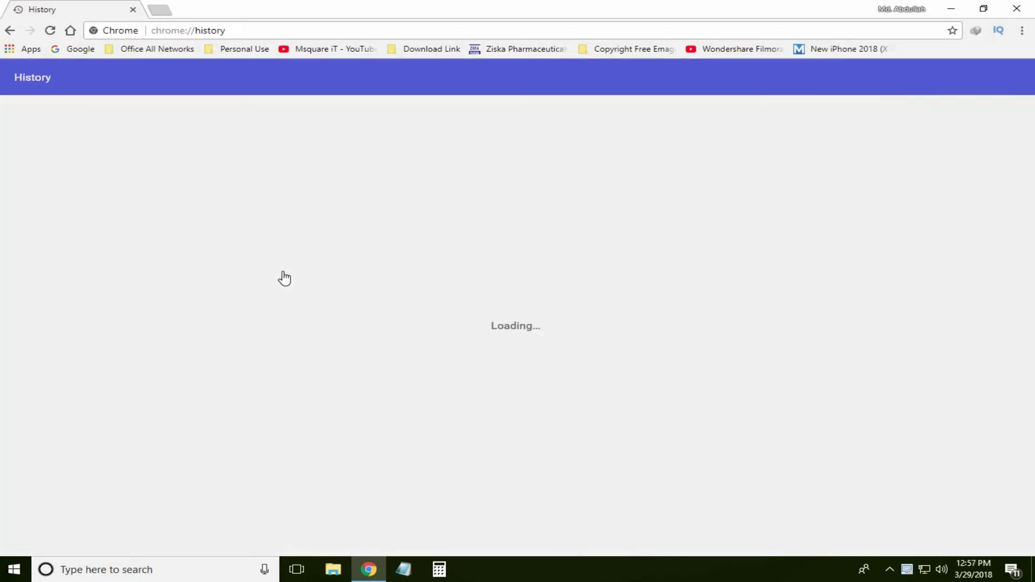
pyautogui.click(47, 175)
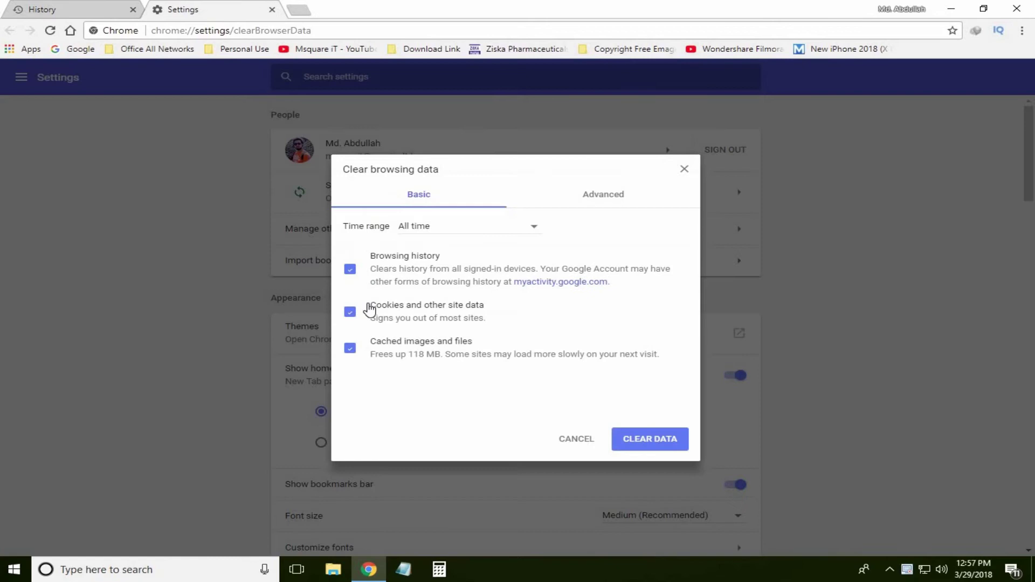
pyautogui.click(437, 235)
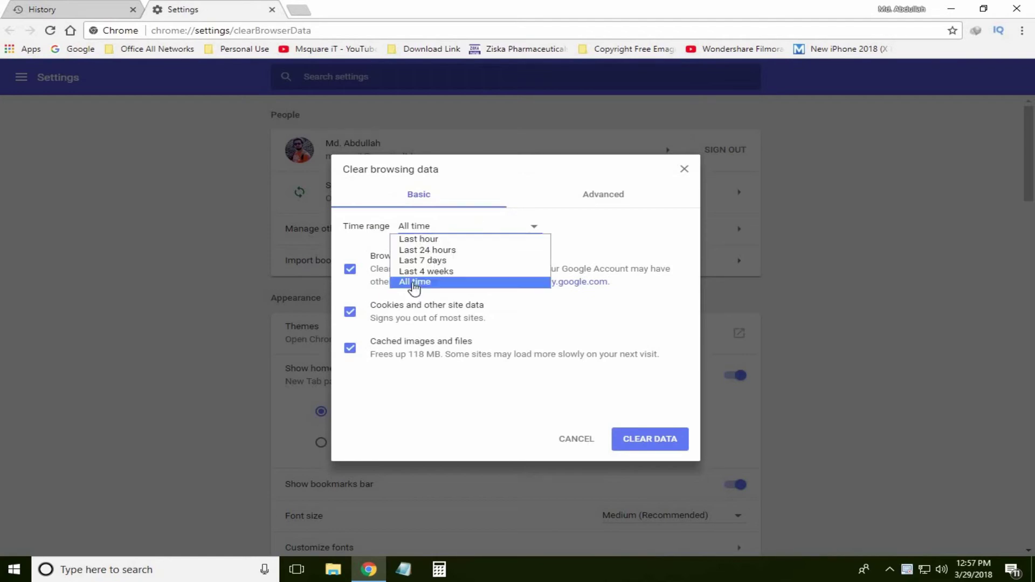
pyautogui.click(421, 283)
pyautogui.click(604, 194)
pyautogui.click(477, 227)
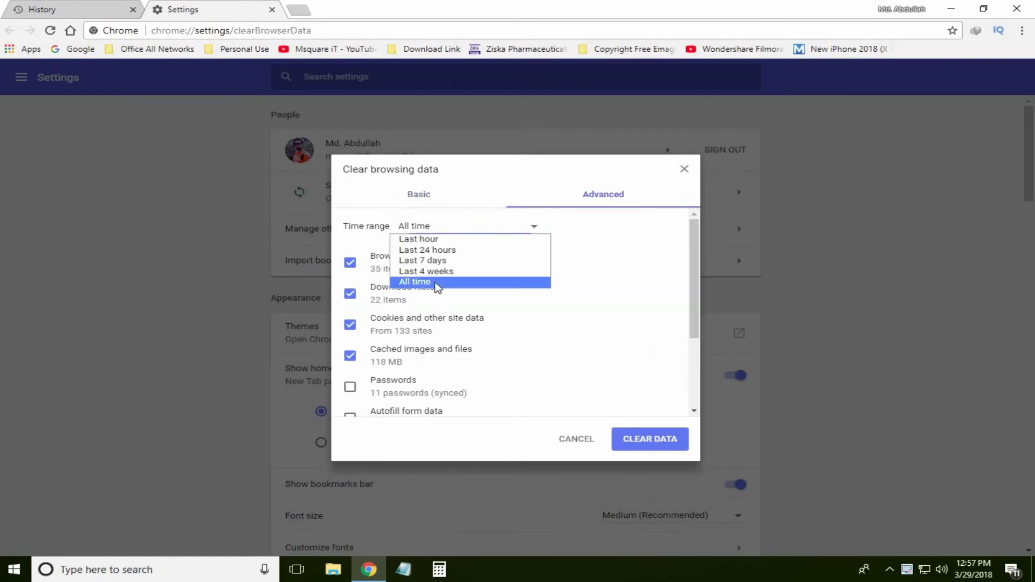
pyautogui.click(414, 282)
pyautogui.click(651, 439)
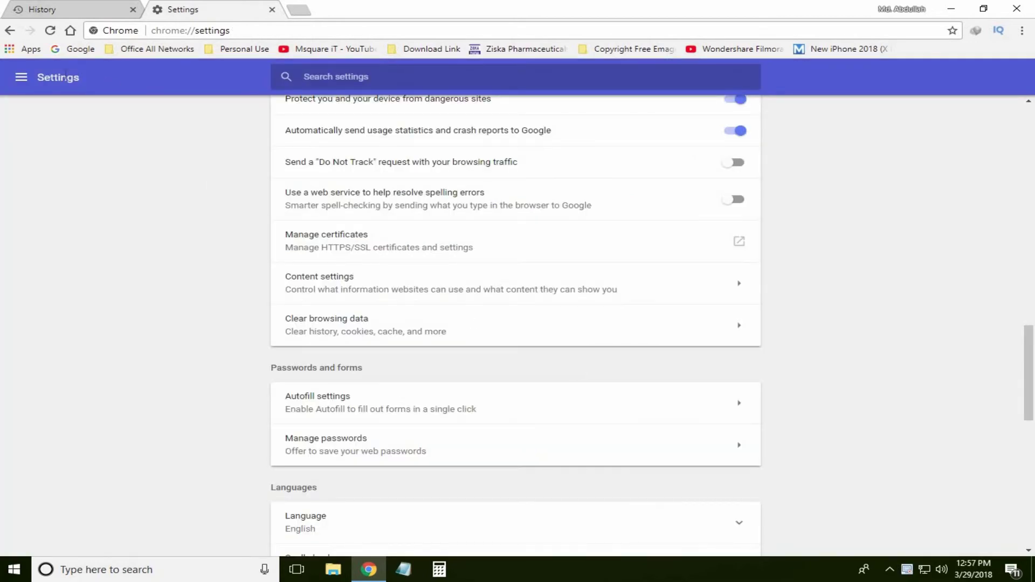
# Step: Close the Settings tab and the Chrome window, returning to the desktop
pyautogui.click(23, 77)
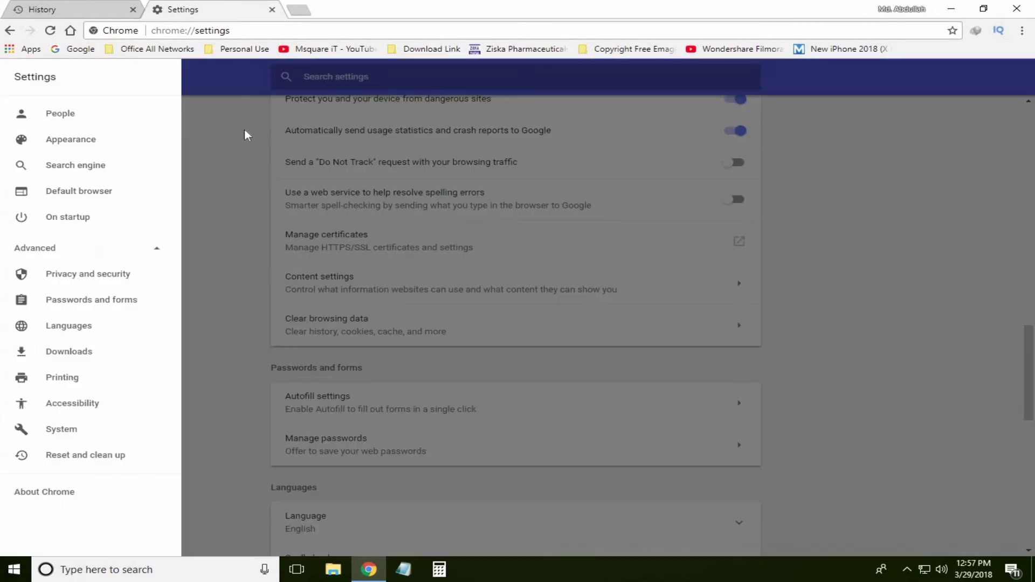
pyautogui.click(461, 226)
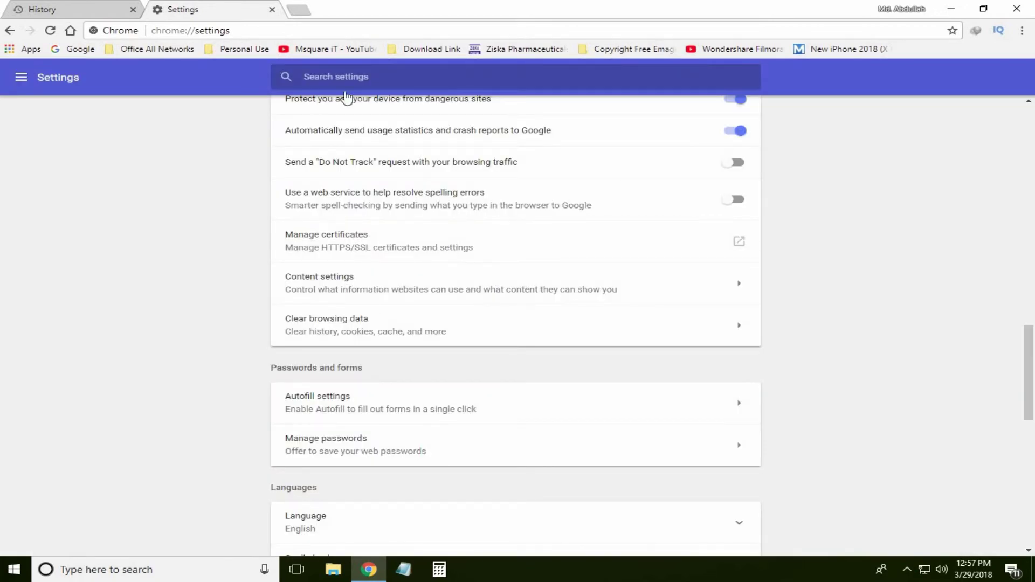
pyautogui.click(271, 9)
pyautogui.click(1016, 9)
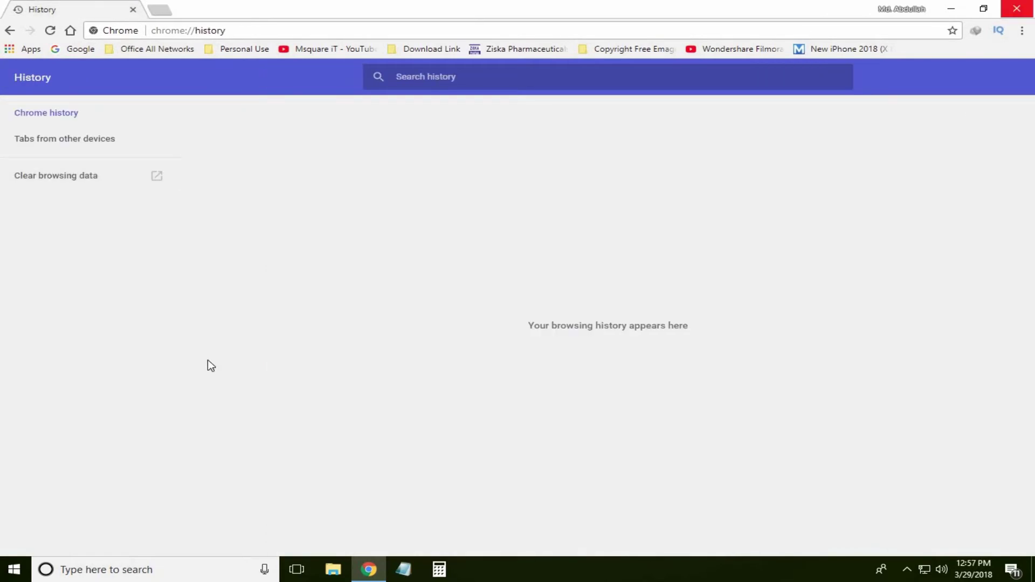
pyautogui.rightClick(244, 135)
pyautogui.click(282, 197)
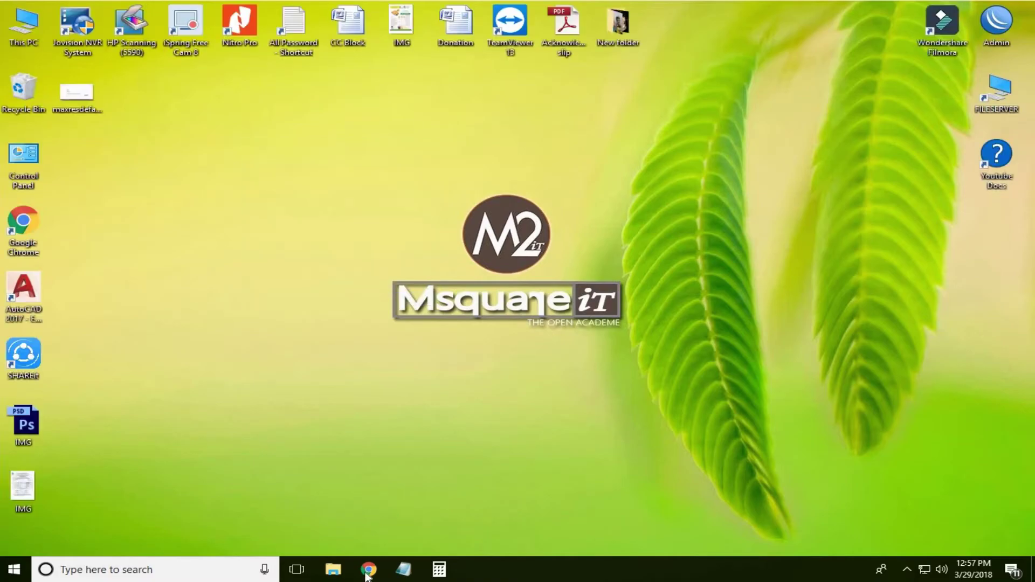
pyautogui.click(368, 570)
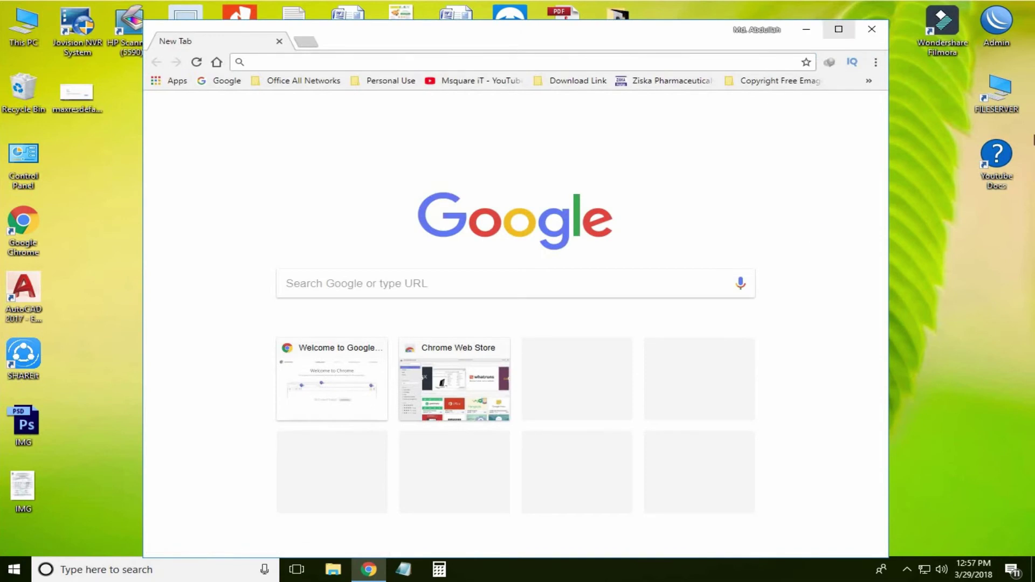
pyautogui.click(840, 29)
pyautogui.click(1022, 30)
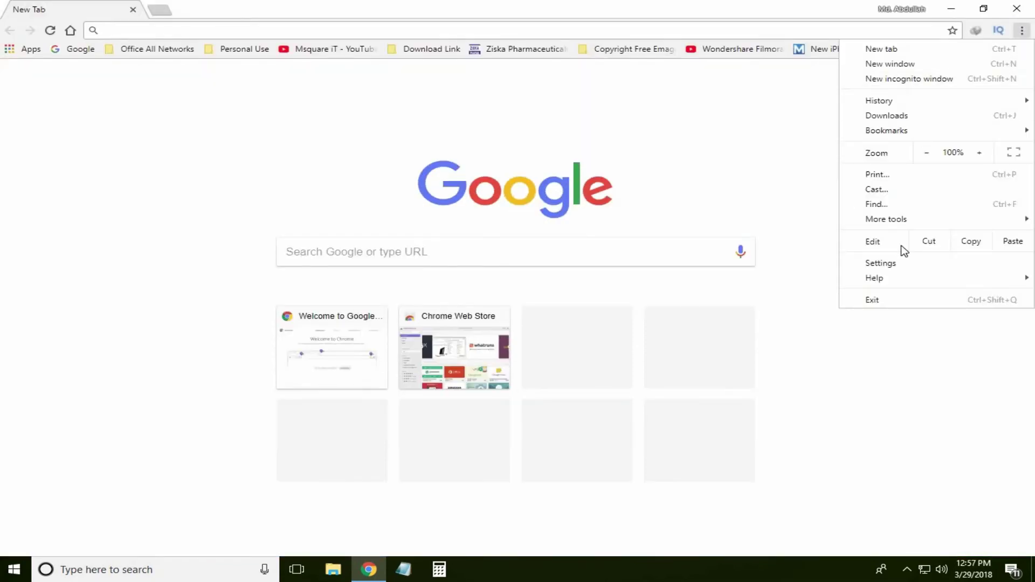
pyautogui.moveTo(887, 220)
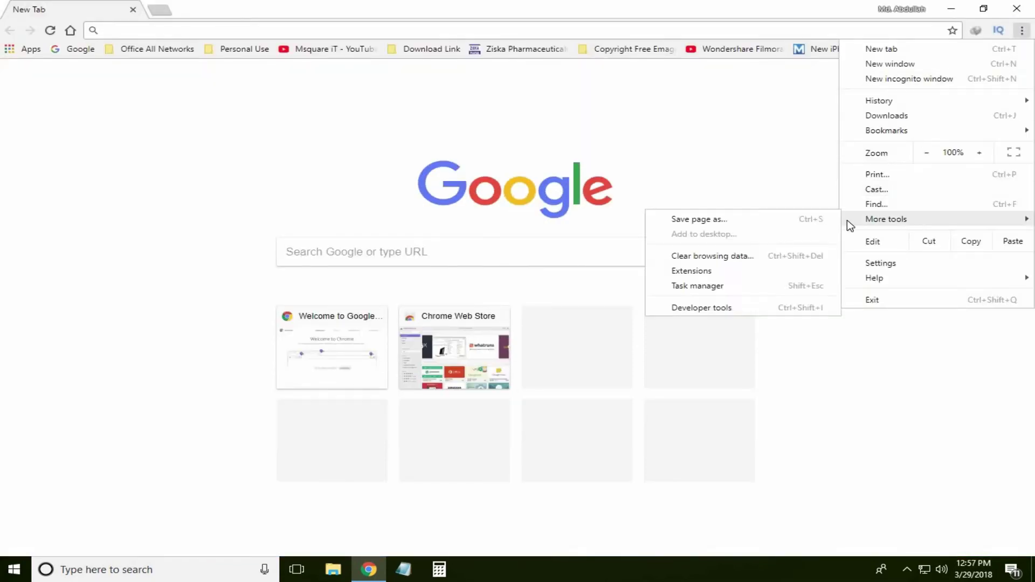
pyautogui.click(691, 271)
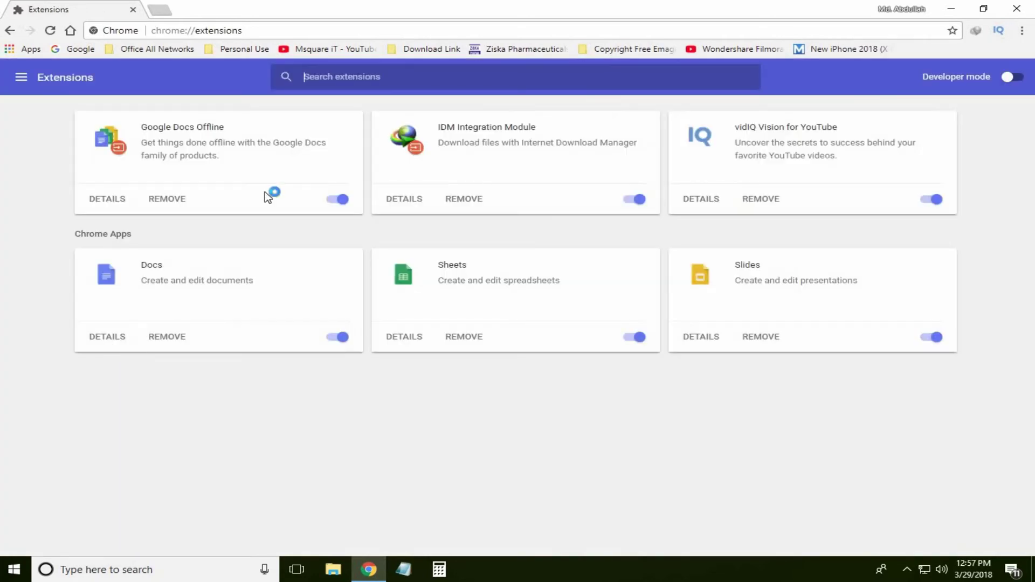
pyautogui.click(1013, 77)
# Step: Close the browser, refresh the desktop, and run msconfig from the Run box
pyautogui.click(1021, 9)
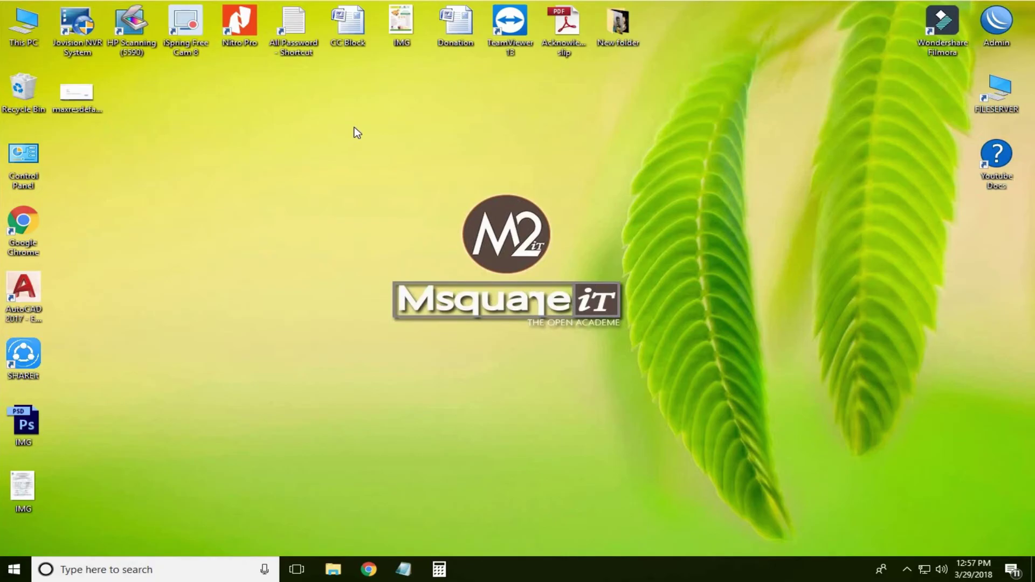
pyautogui.rightClick(352, 128)
pyautogui.click(388, 185)
pyautogui.press('super+r')
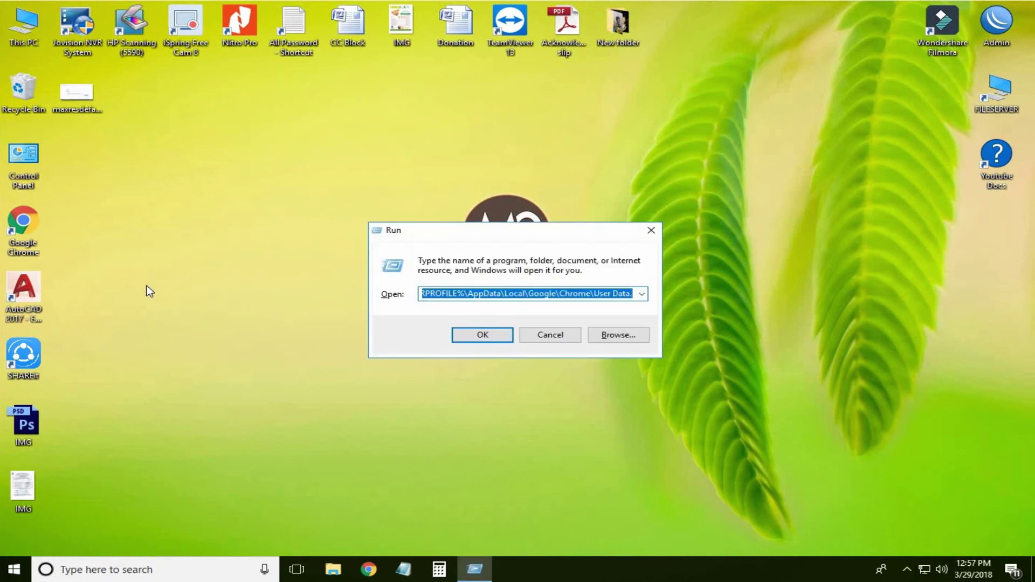
pyautogui.write('M')
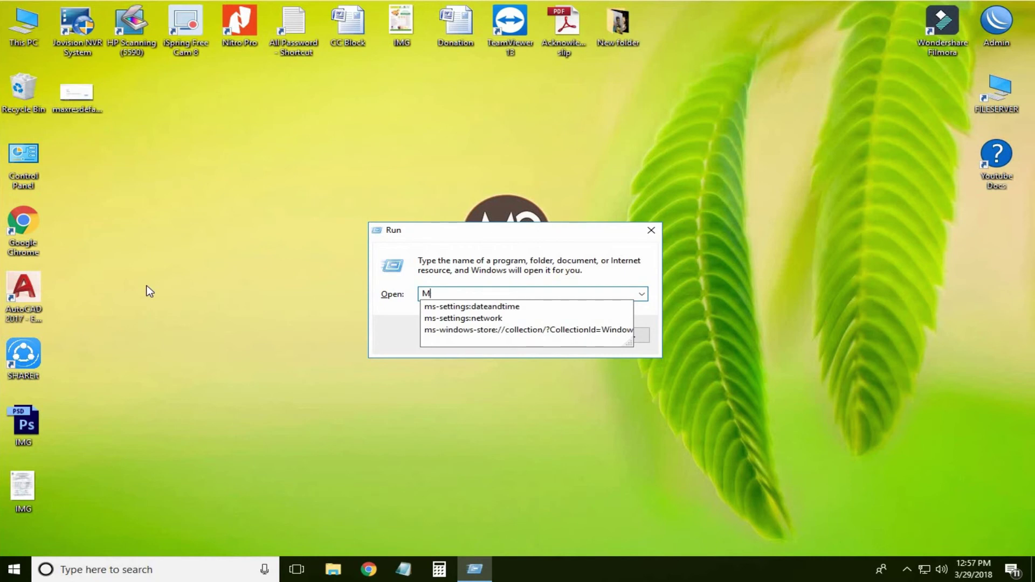
pyautogui.write('ssconfig')
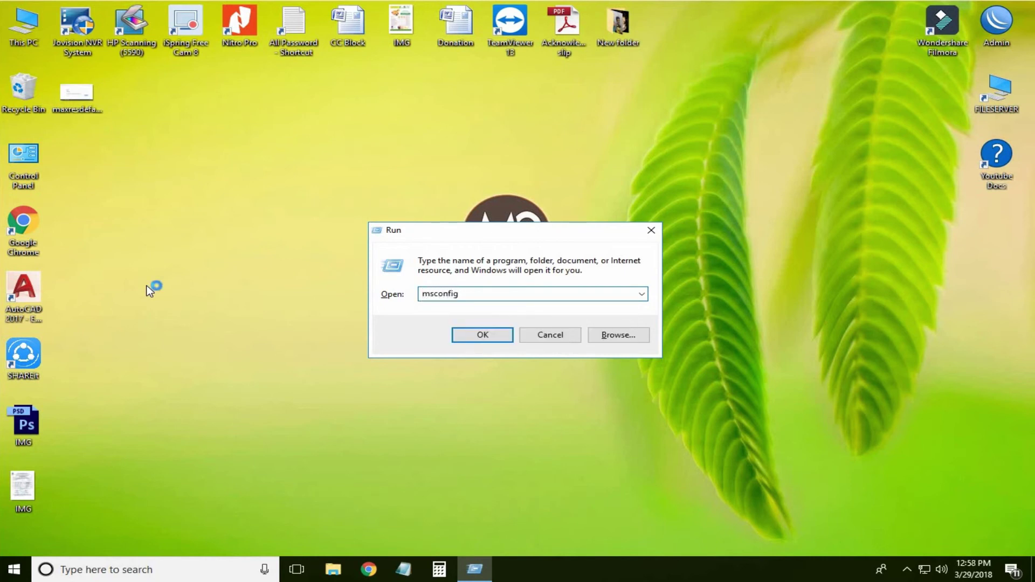
pyautogui.press('Return')
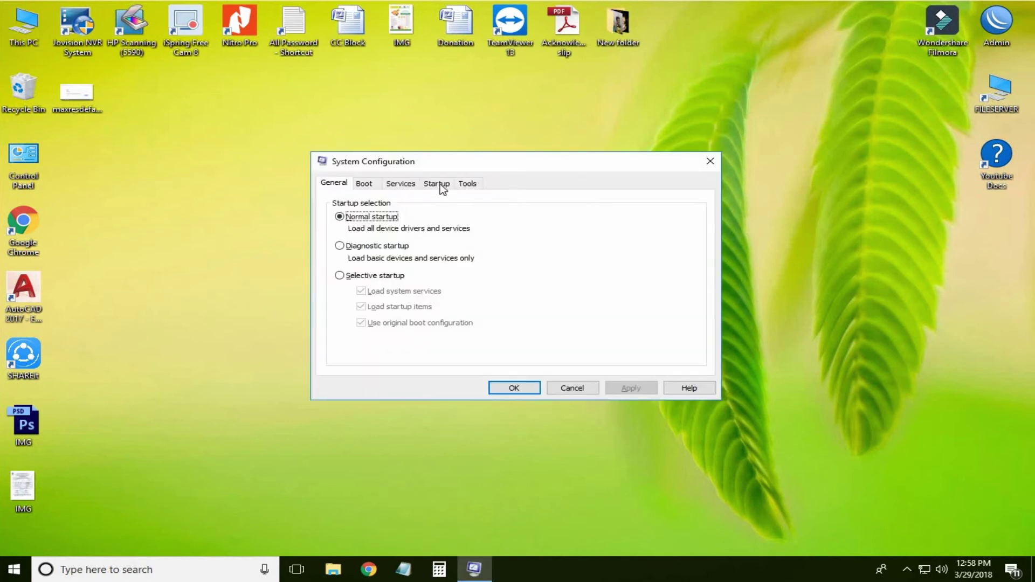
# Step: Disable the Windows Defender notification icon at startup, then select the Realtek and Wondershare entries
pyautogui.click(436, 184)
pyautogui.click(538, 230)
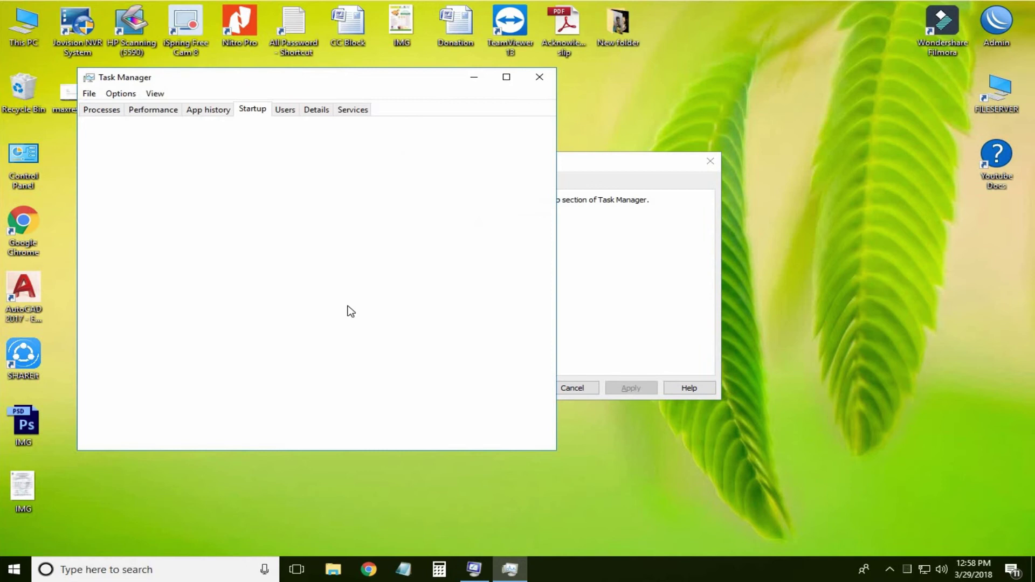
pyautogui.press('super+Up')
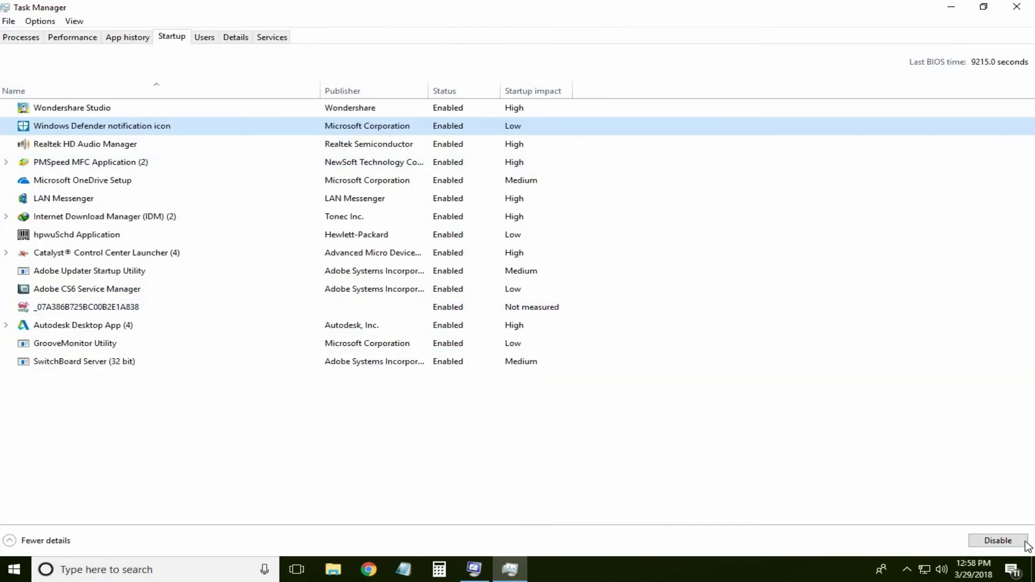
pyautogui.click(993, 544)
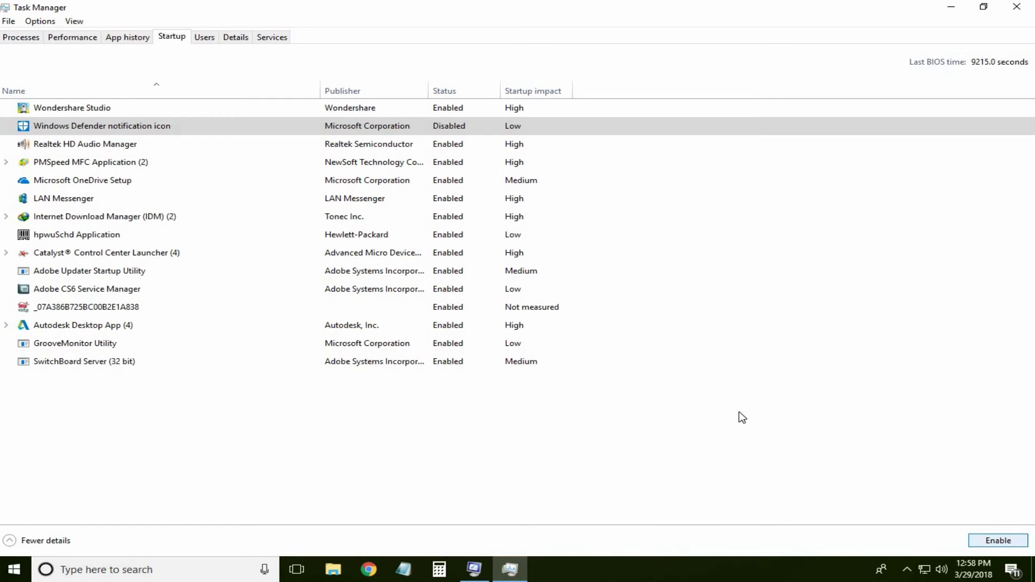
pyautogui.click(49, 144)
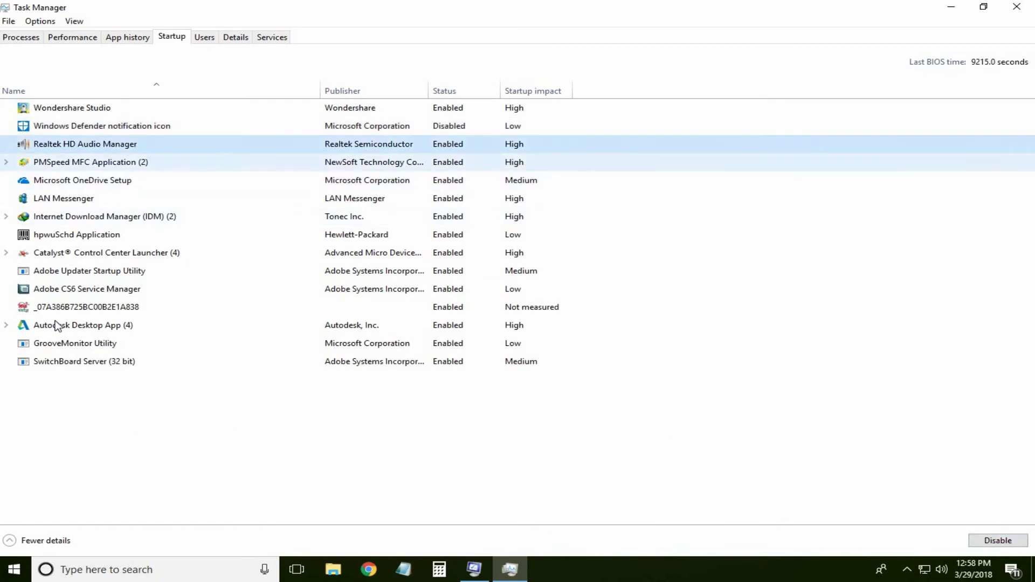
pyautogui.click(72, 108)
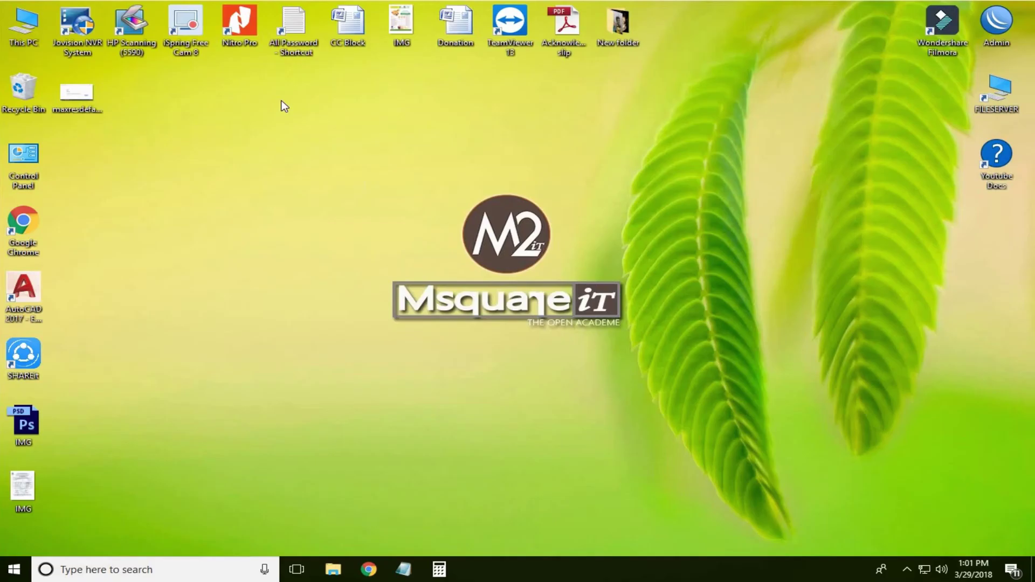
# Step: Refresh the desktop, launch Chrome, and go to its Extensions page
pyautogui.rightClick(282, 101)
pyautogui.click(324, 158)
pyautogui.click(368, 570)
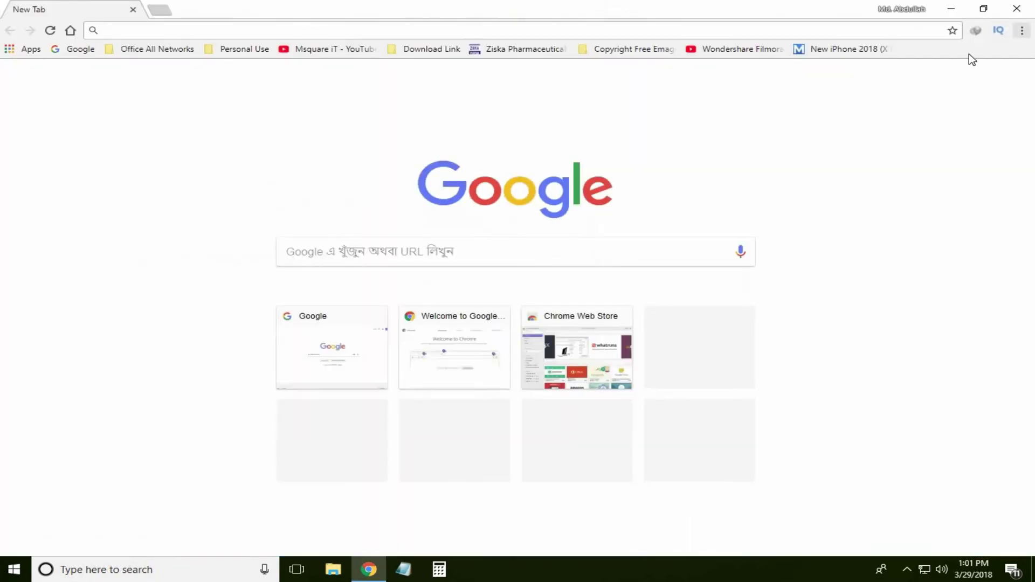
pyautogui.click(1022, 30)
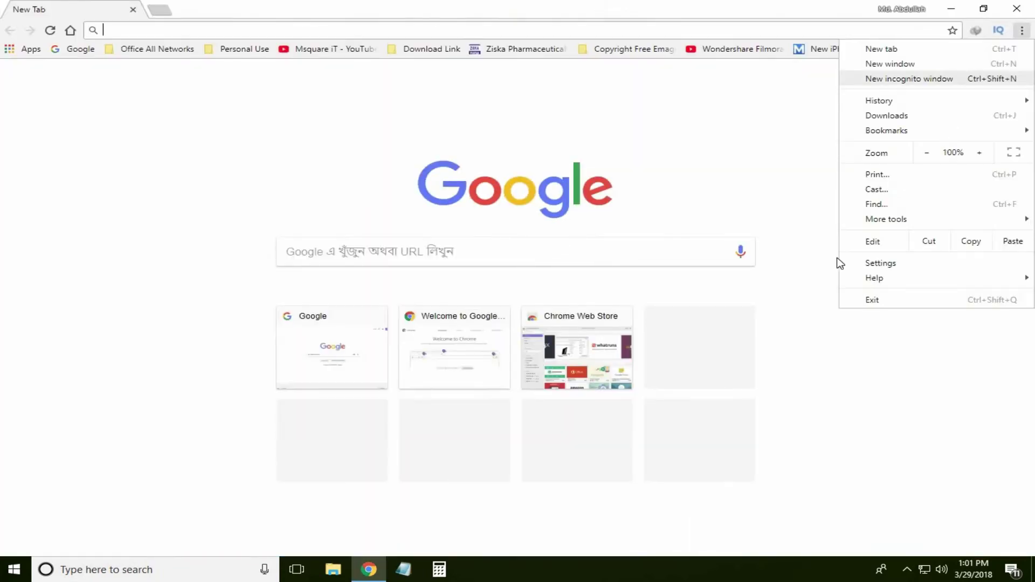
pyautogui.moveTo(887, 220)
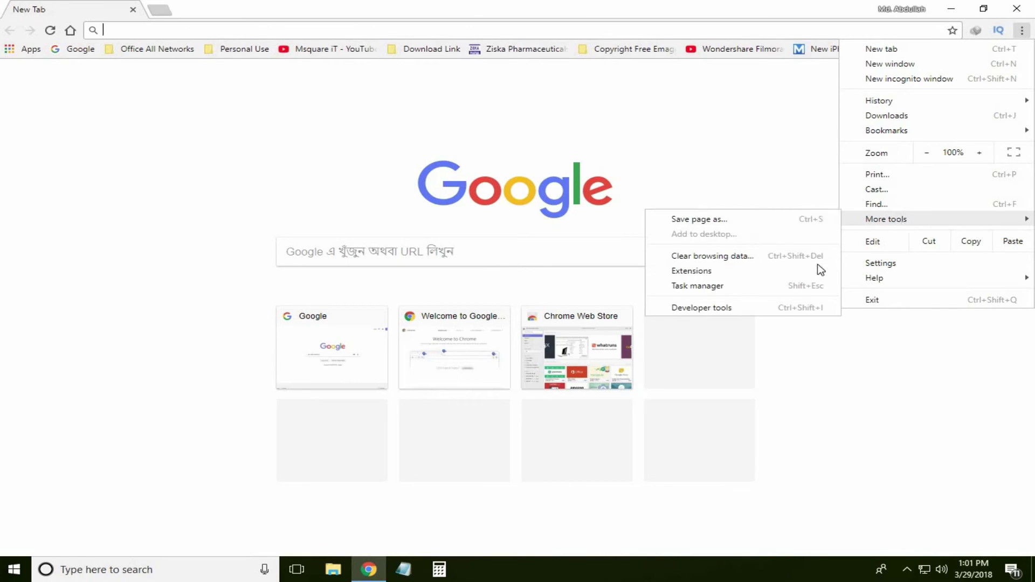
pyautogui.click(712, 271)
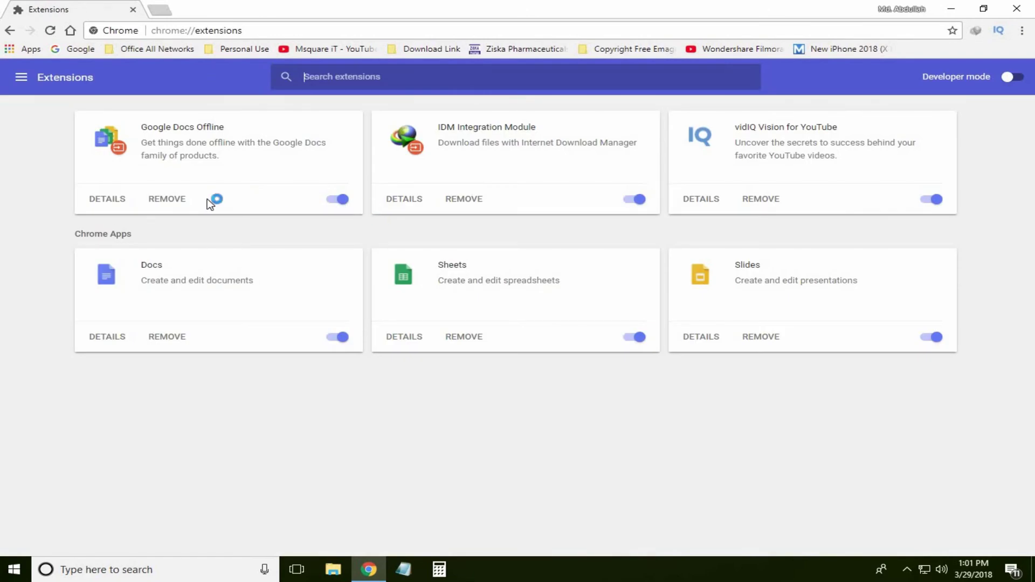
# Step: Switch off Google Docs Offline, vidIQ Vision, Sheets and Docs, then close Chrome
pyautogui.click(341, 200)
pyautogui.click(935, 199)
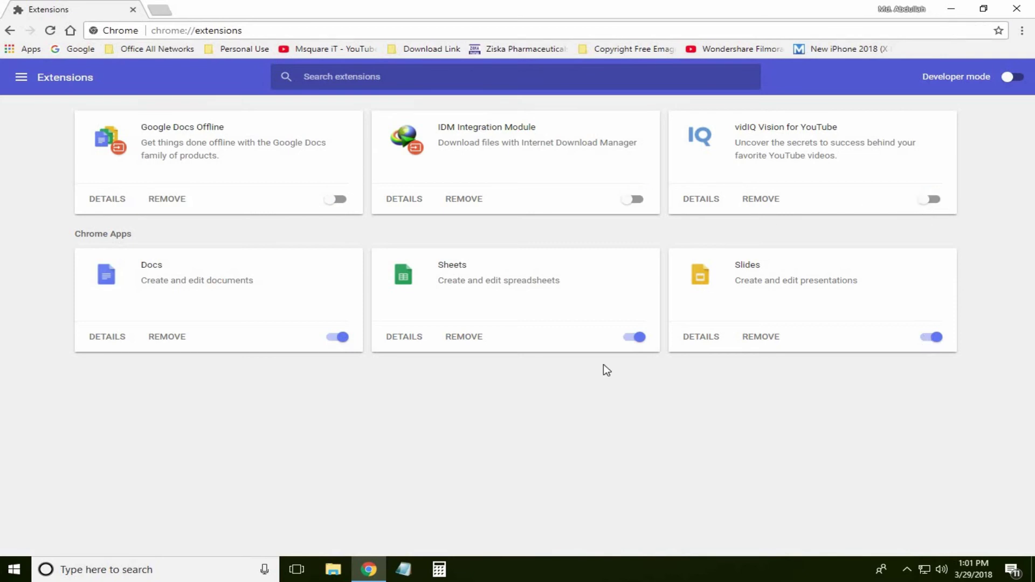
pyautogui.click(636, 338)
pyautogui.click(338, 336)
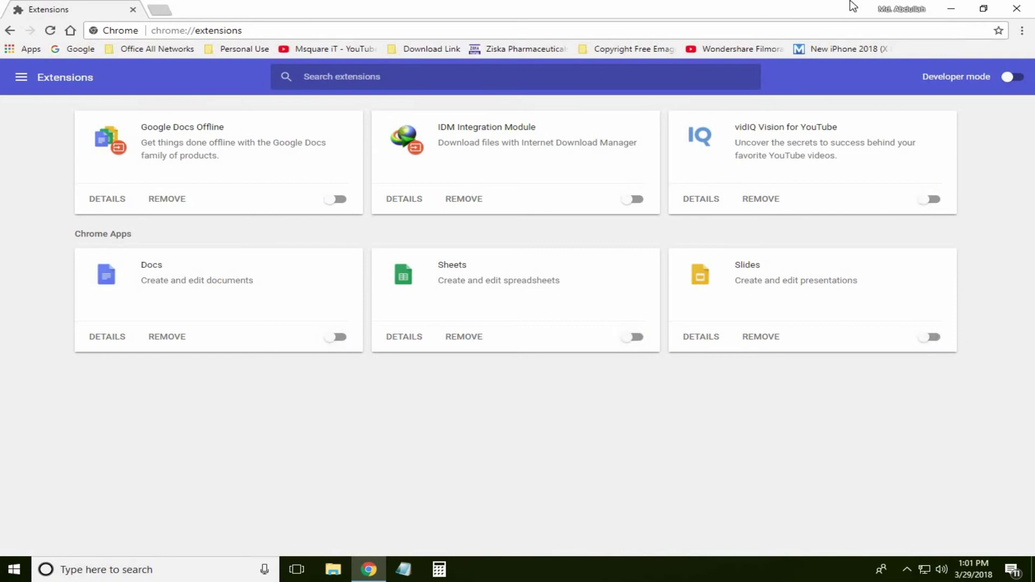
pyautogui.click(1016, 9)
# Step: Refresh the desktop, relaunch Chrome, and maximize it on the Extensions page
pyautogui.rightClick(273, 126)
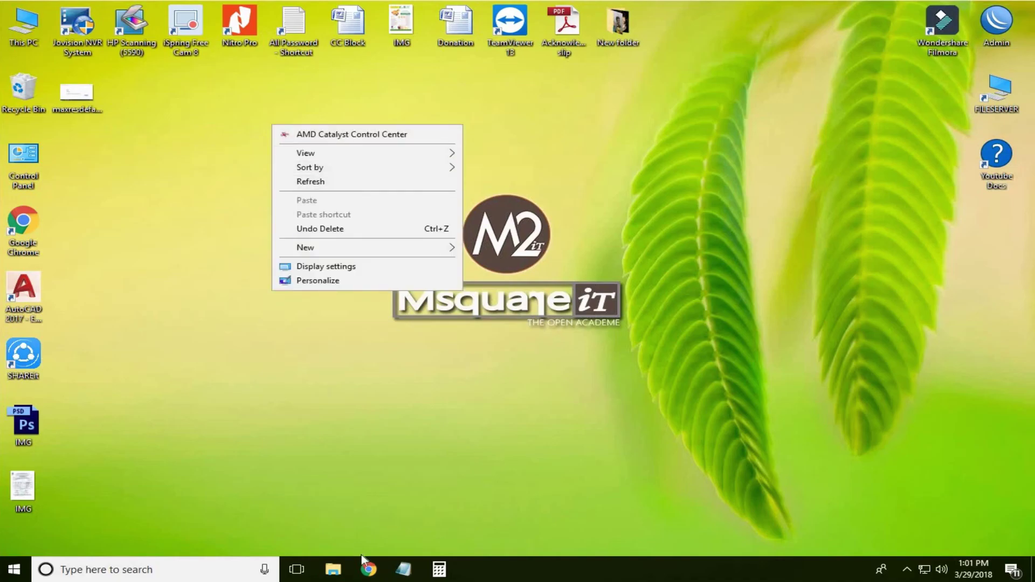
pyautogui.click(311, 181)
pyautogui.click(369, 570)
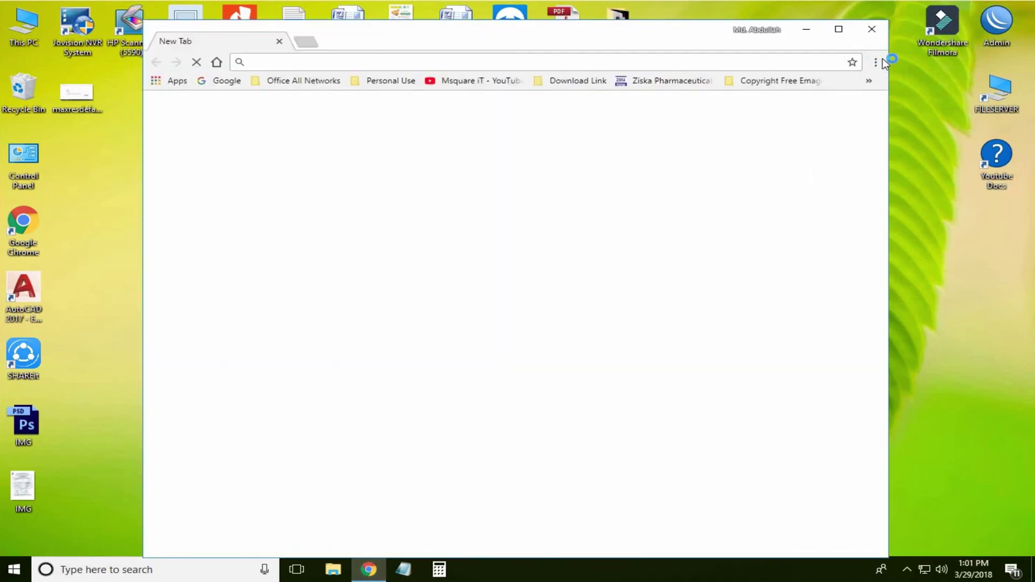
pyautogui.click(876, 63)
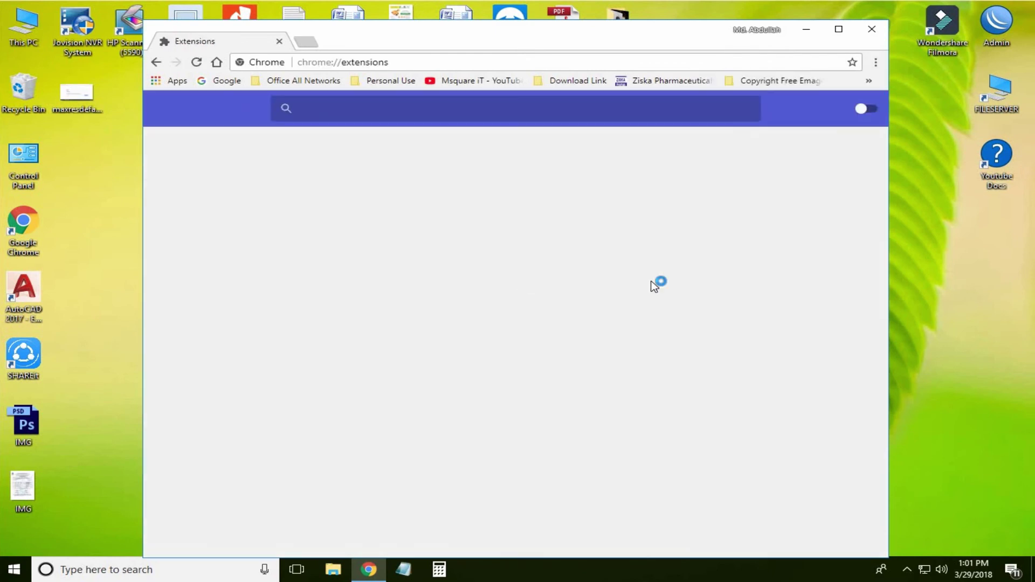
pyautogui.doubleClick(428, 32)
# Step: Re-enable Docs Offline, IDM, vidIQ, Slides, Sheets and Docs, then toggle Developer mode on and off
pyautogui.click(340, 200)
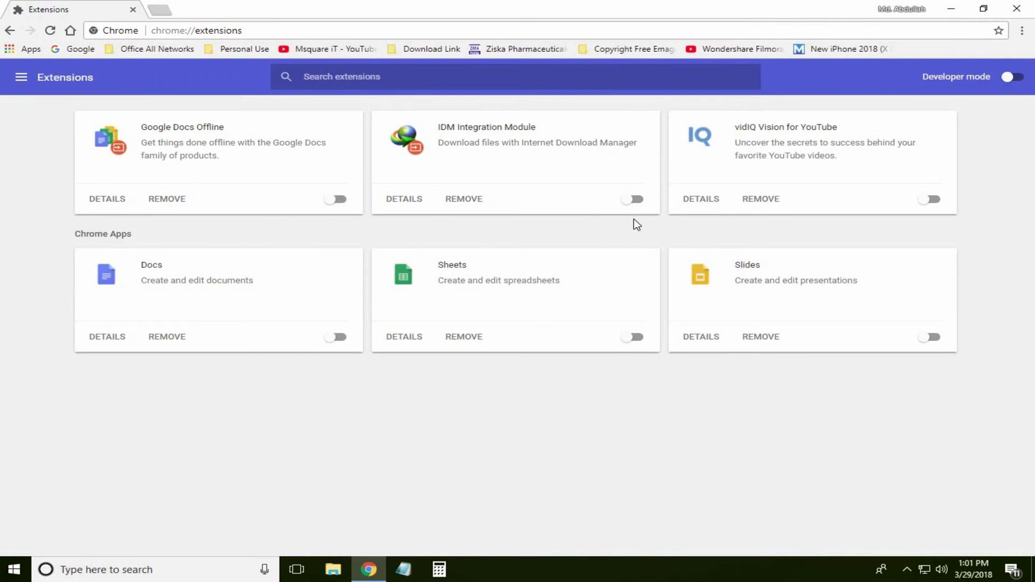
pyautogui.click(636, 200)
pyautogui.click(936, 200)
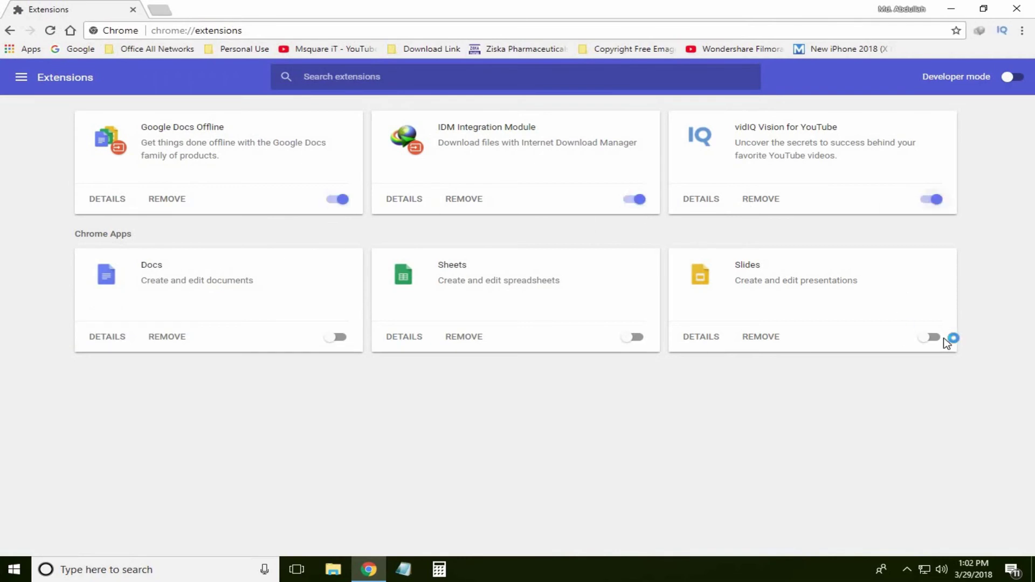
pyautogui.click(934, 337)
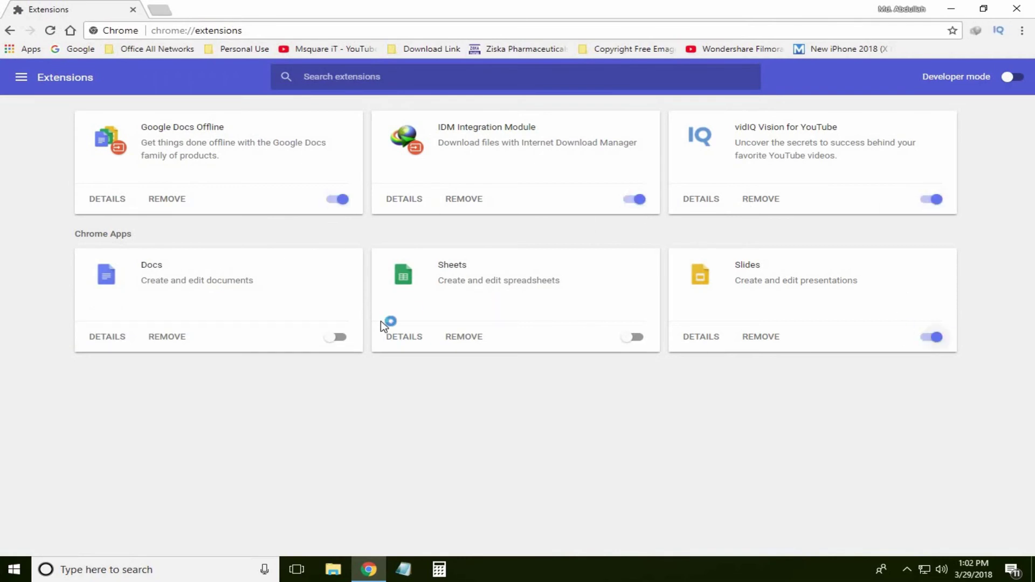
pyautogui.click(636, 337)
pyautogui.click(338, 337)
pyautogui.click(1009, 76)
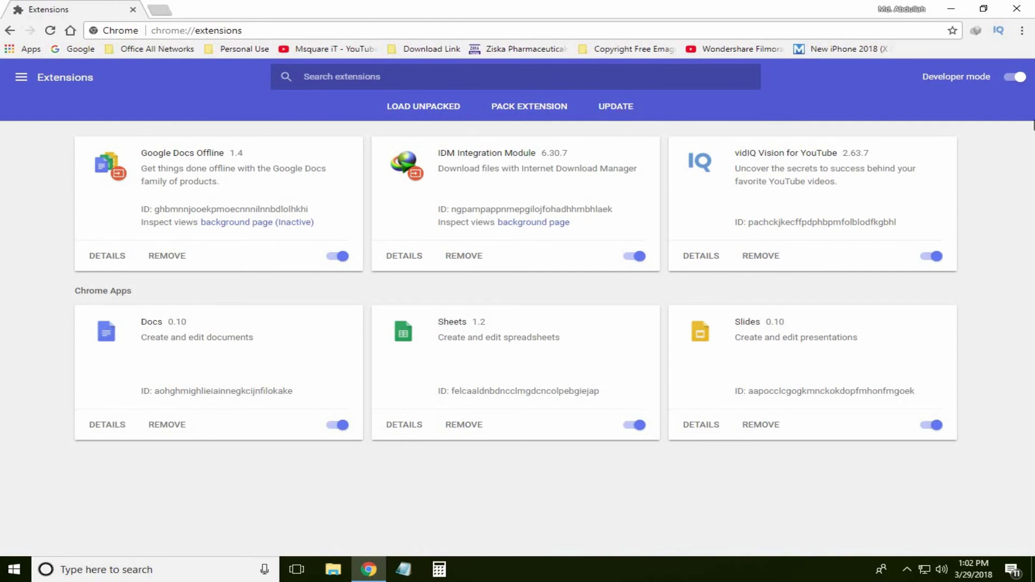
pyautogui.click(1012, 79)
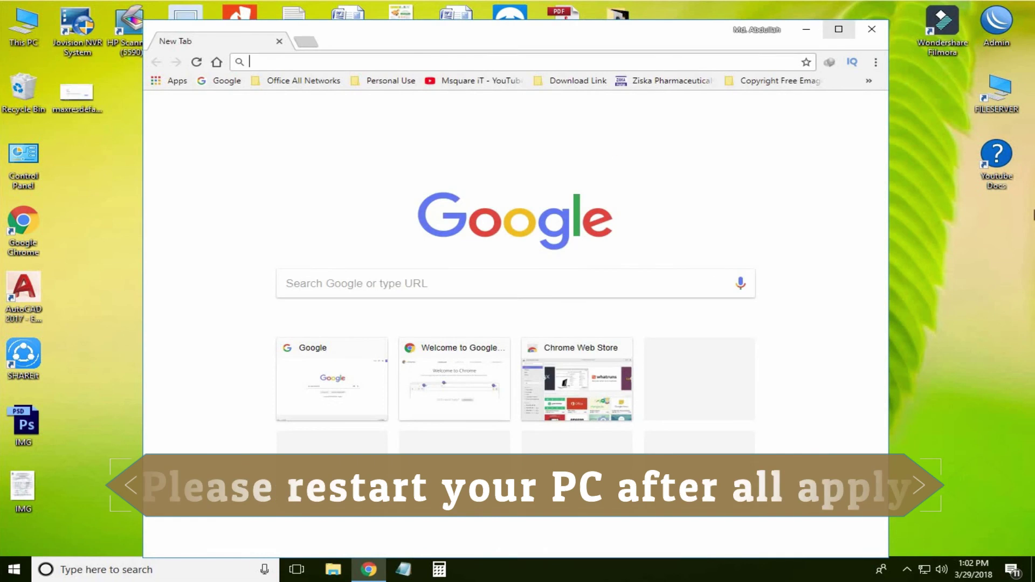
# Step: Maximize Chrome and open Settings > About Chrome, showing version 65.0.3325.181 is up to date
pyautogui.click(841, 30)
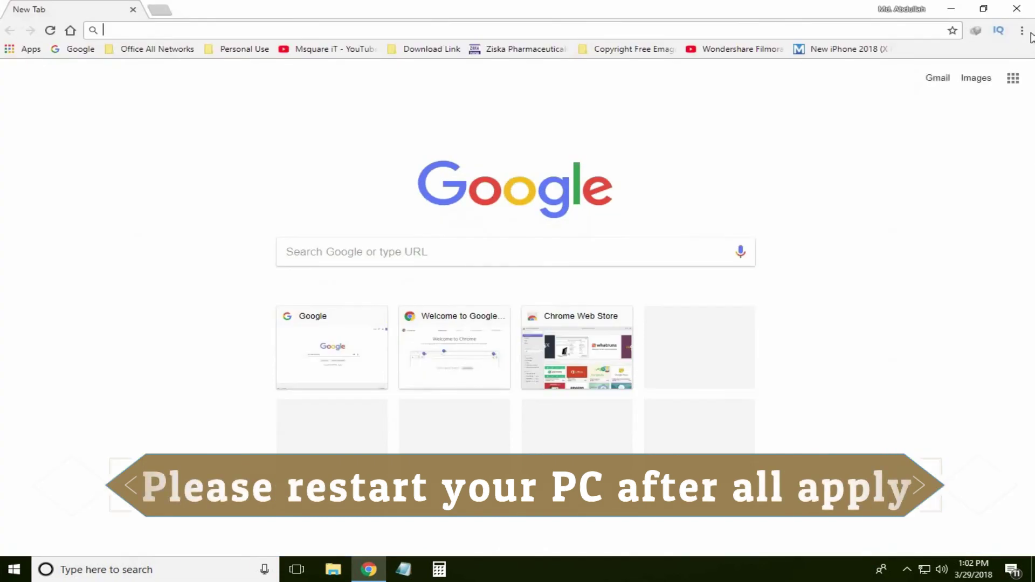
pyautogui.click(1023, 30)
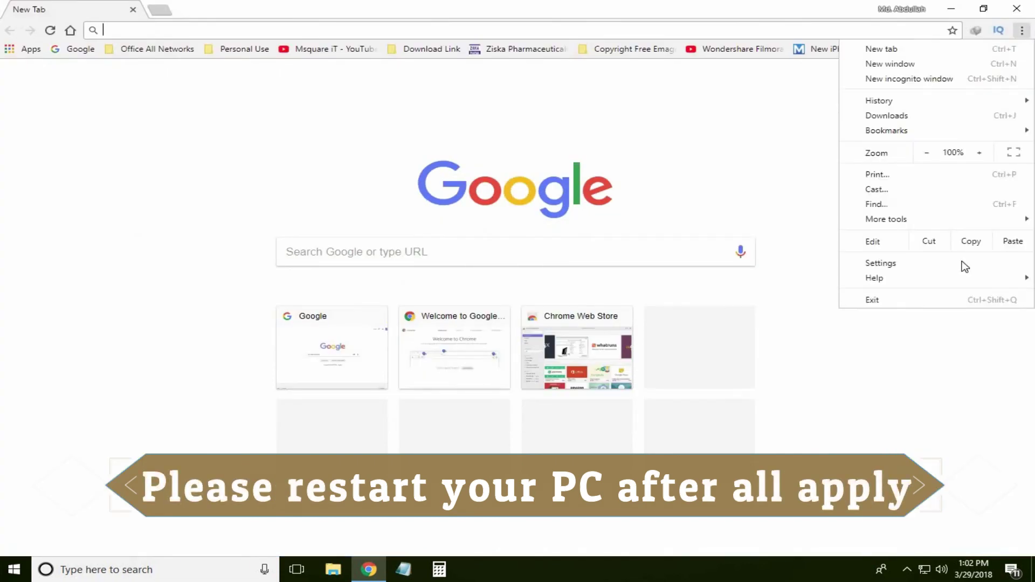
pyautogui.click(885, 269)
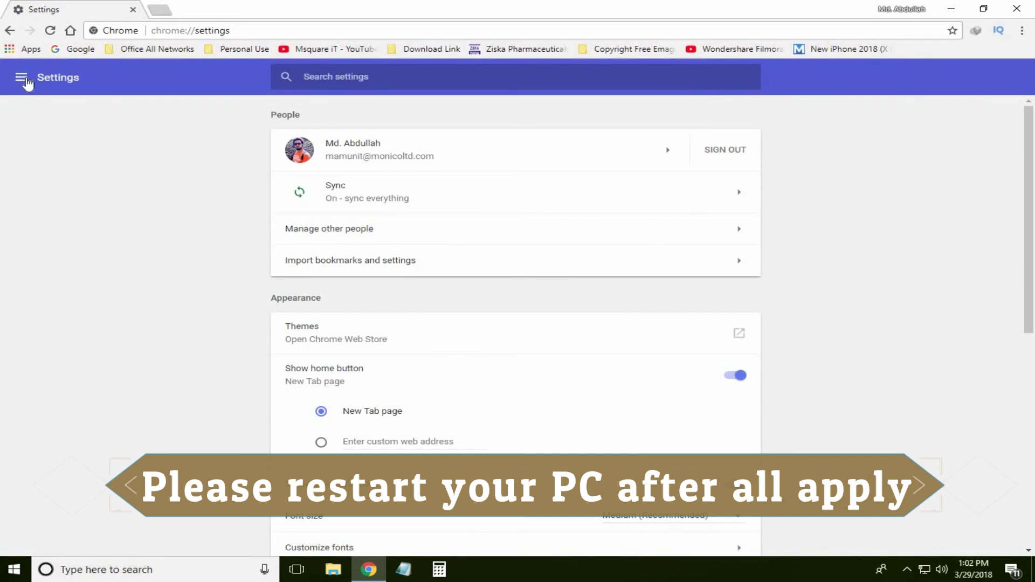
pyautogui.click(21, 77)
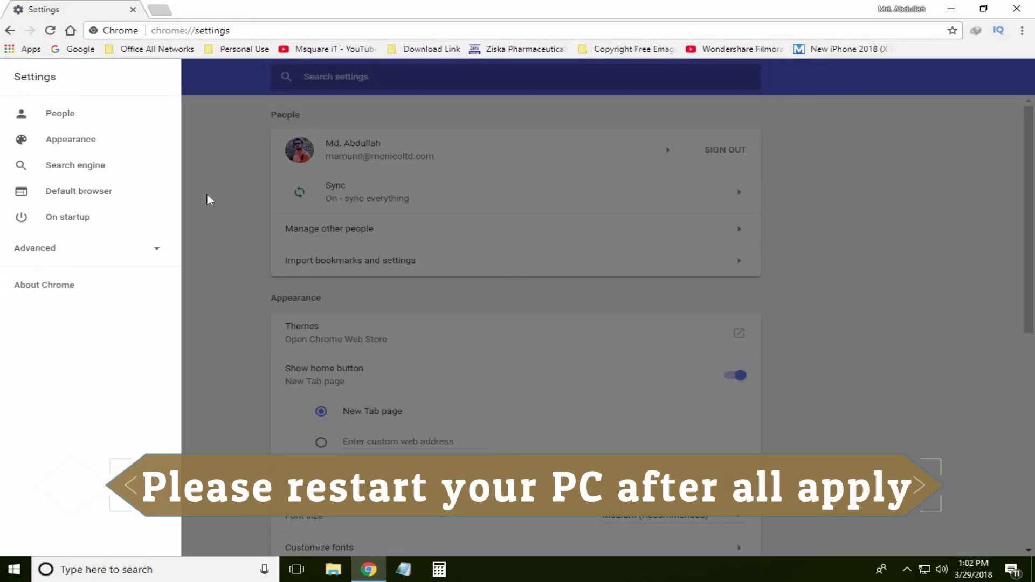
pyautogui.click(41, 288)
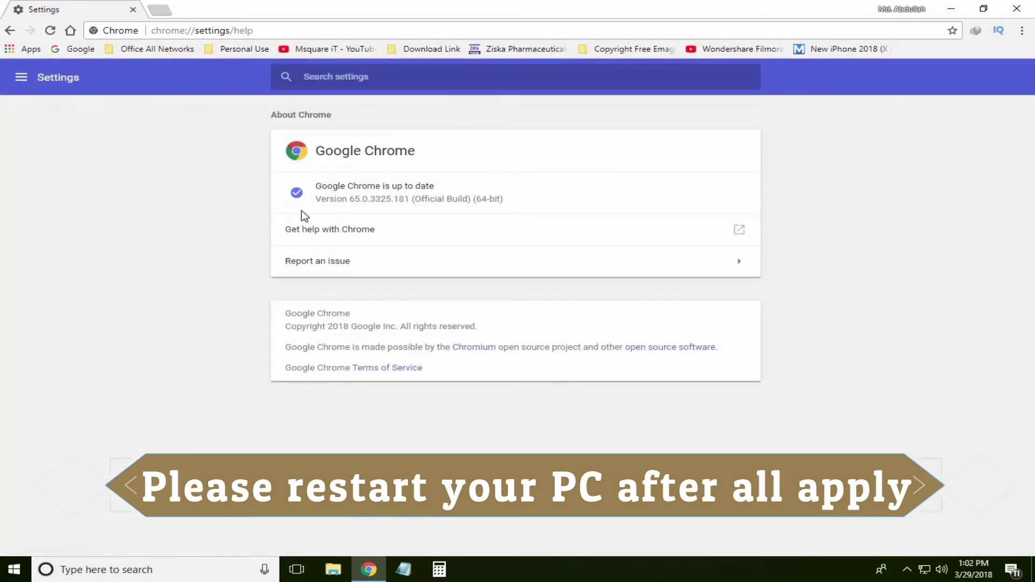